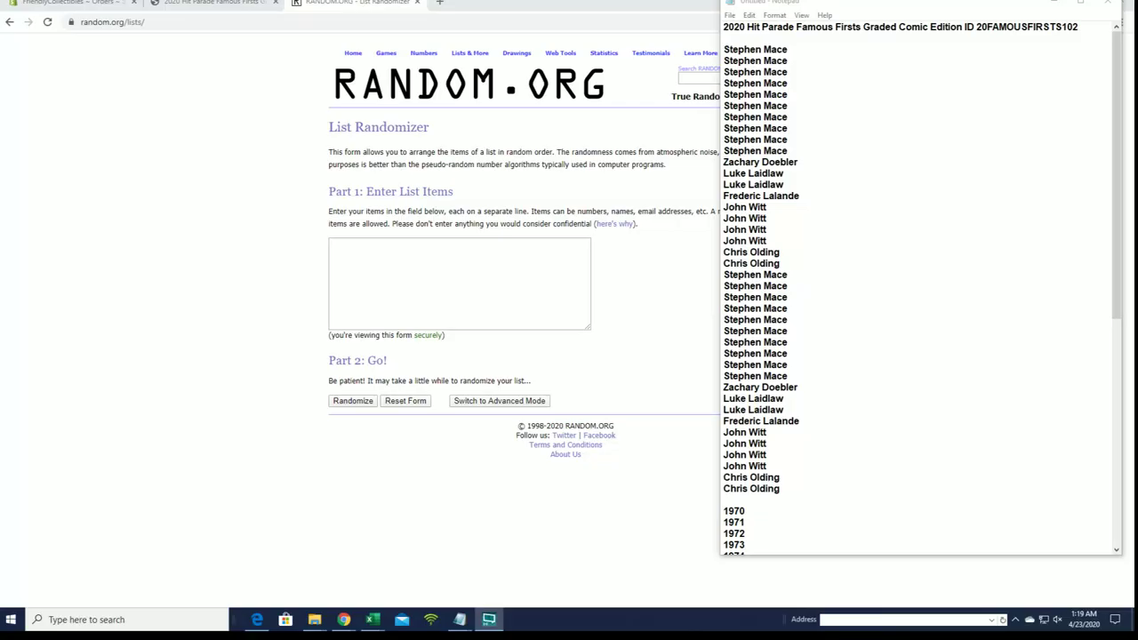
- Copy the 40 owner names from Notepad into the RANDOM.ORG List Randomizer box
{"action": "left_click_drag", "start_coordinate": [723, 49], "coordinate": [808, 486]}
{"action": "right_click", "coordinate": [798, 263]}
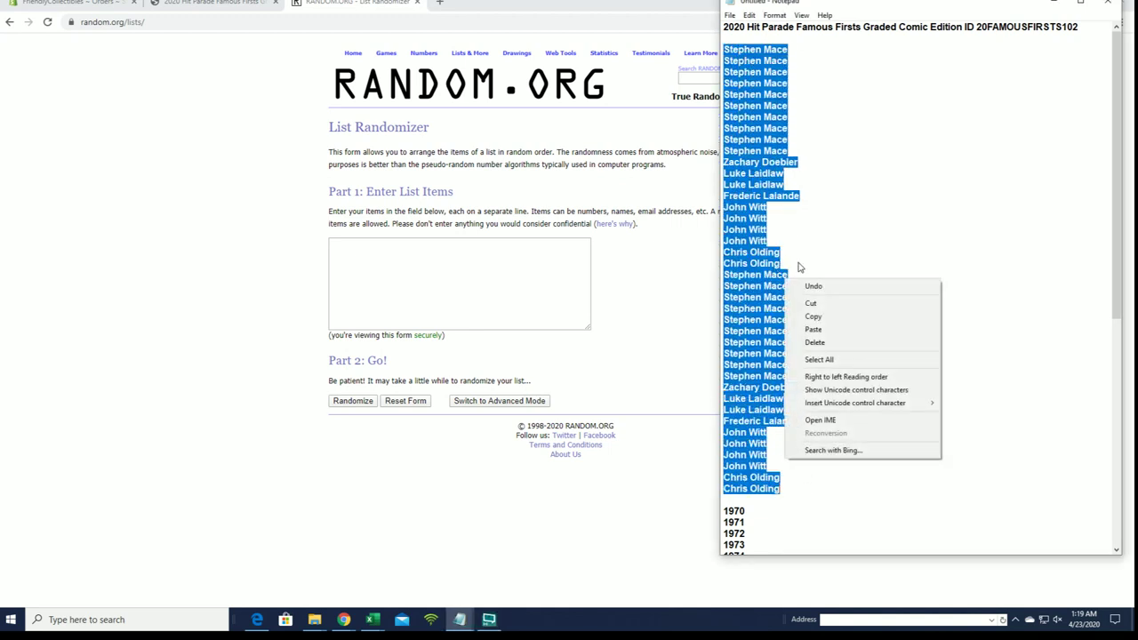
{"action": "left_click", "coordinate": [822, 317]}
{"action": "left_click", "coordinate": [443, 259]}
{"action": "right_click", "coordinate": [443, 259]}
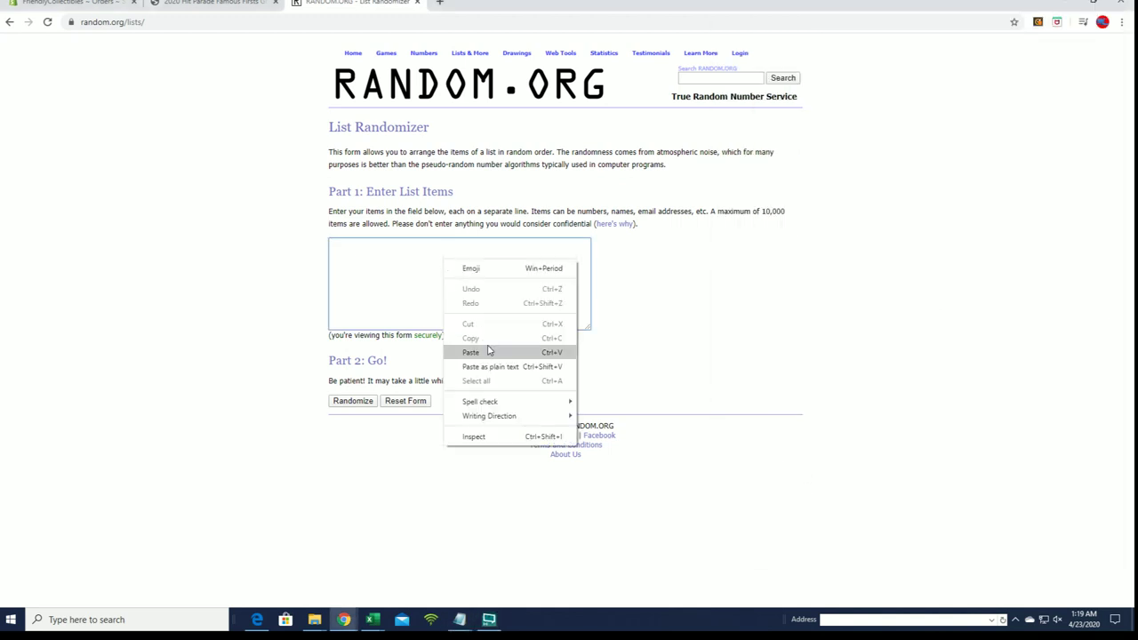
{"action": "left_click", "coordinate": [462, 350]}
- Randomize the owner list seven times and select the shuffled result
{"action": "left_click", "coordinate": [347, 400]}
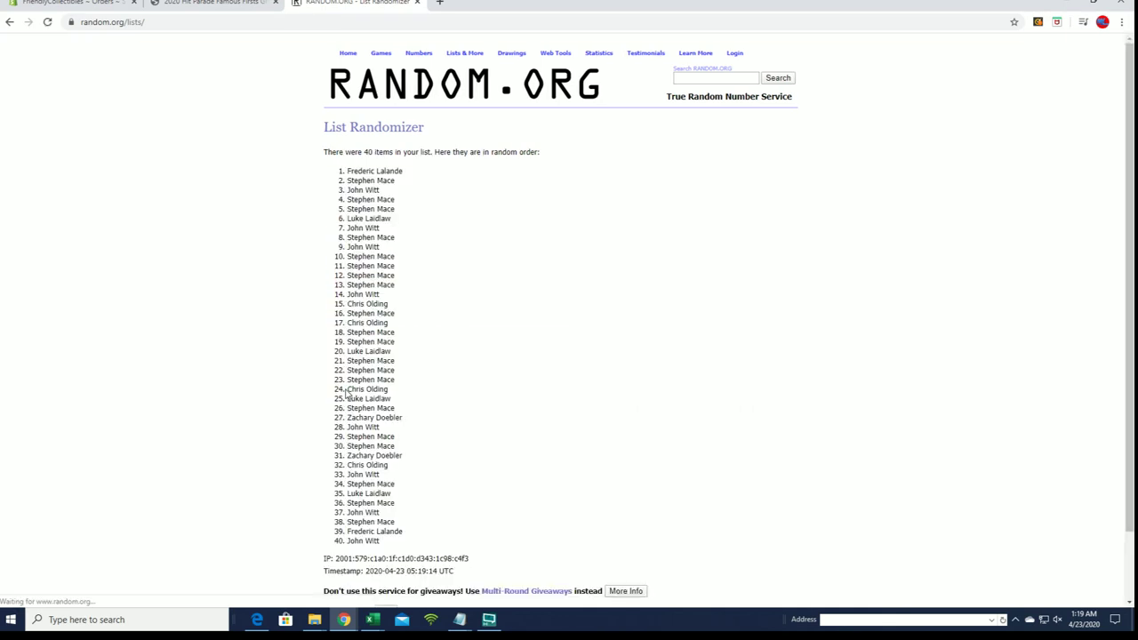
{"action": "scroll", "coordinate": [338, 463], "scroll_direction": "down", "scroll_amount": 2}
{"action": "left_click", "coordinate": [331, 535]}
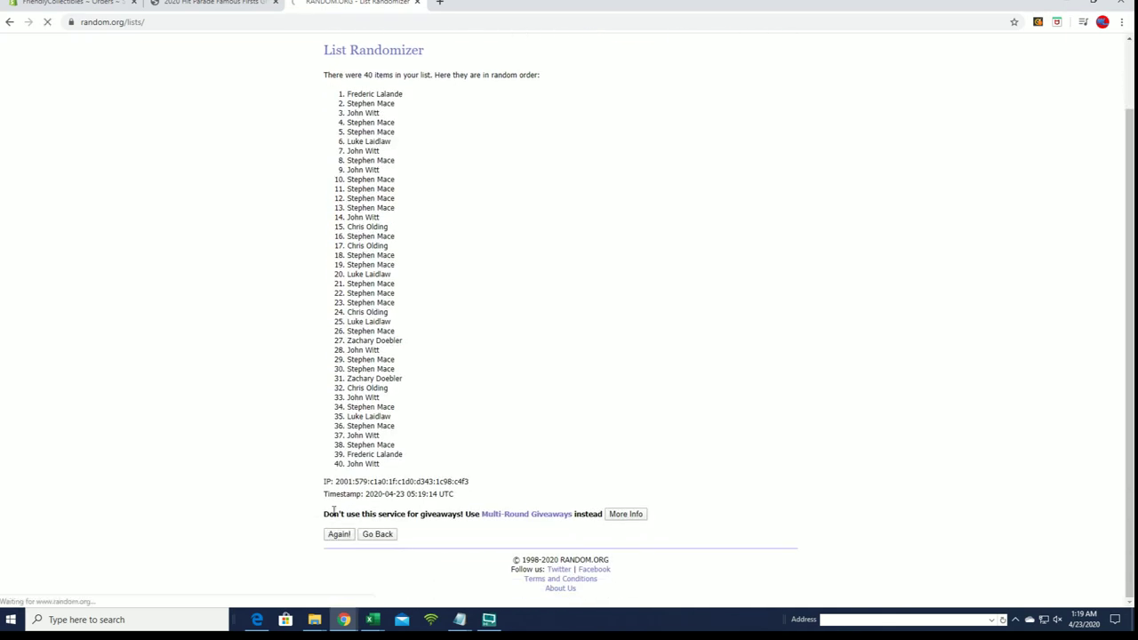
{"action": "left_click", "coordinate": [336, 535]}
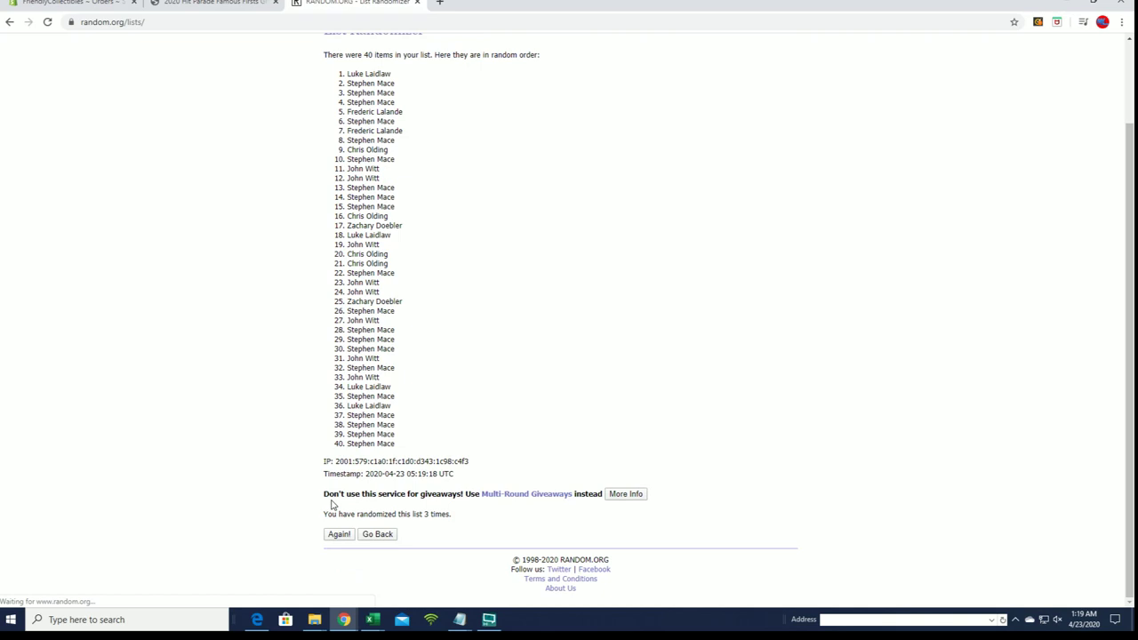
{"action": "left_click", "coordinate": [334, 535]}
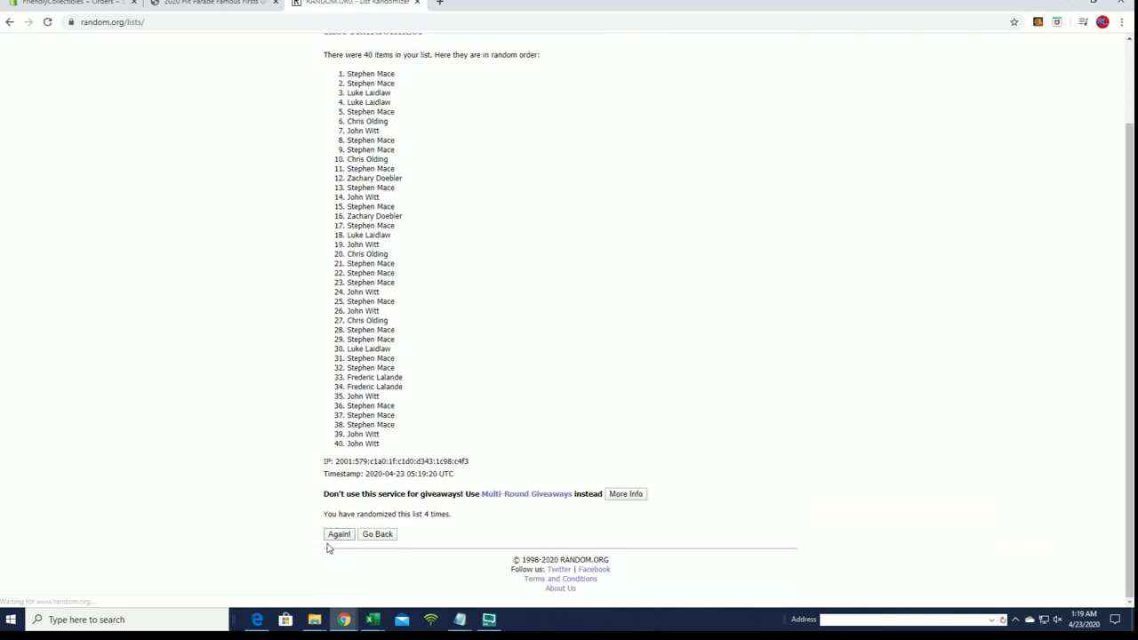
{"action": "left_click", "coordinate": [330, 540]}
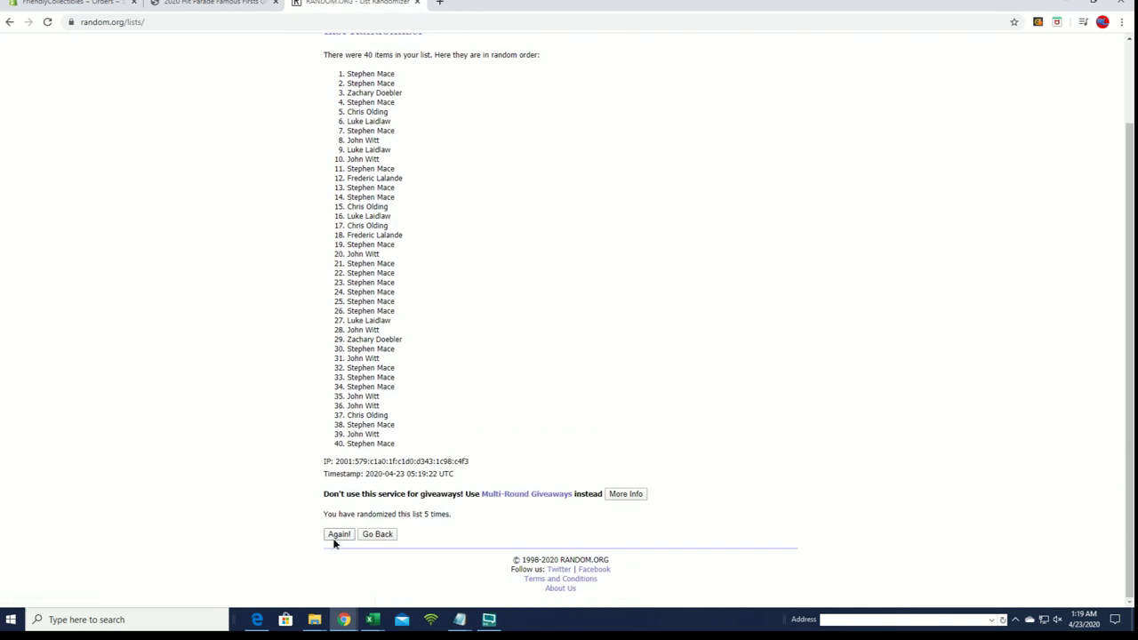
{"action": "left_click", "coordinate": [333, 536]}
{"action": "left_click", "coordinate": [334, 534]}
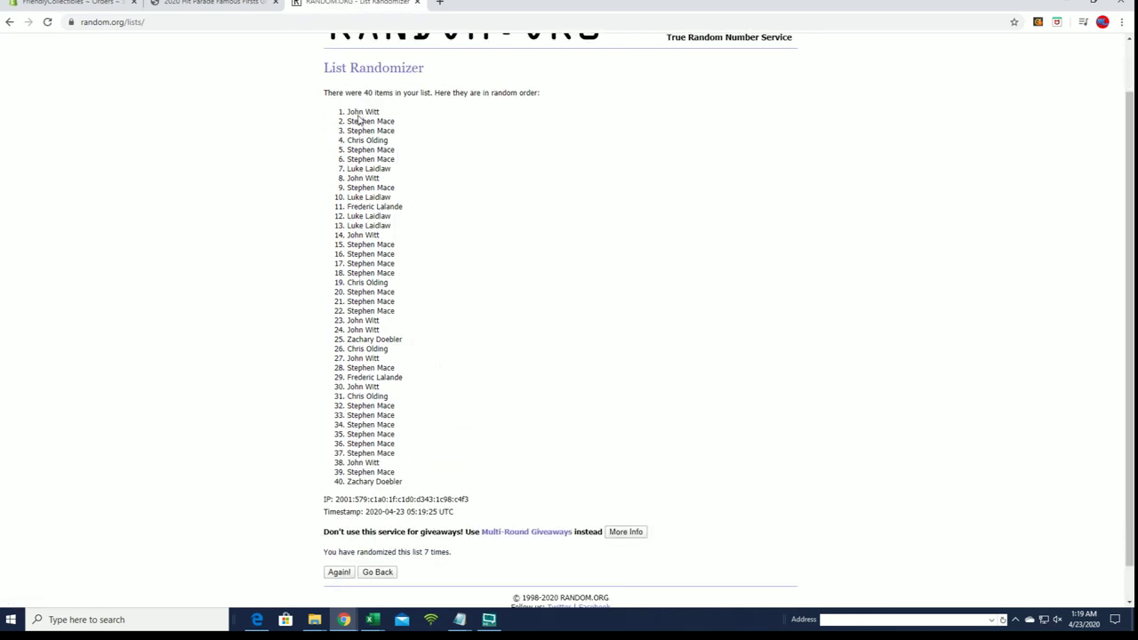
{"action": "left_click_drag", "start_coordinate": [346, 111], "coordinate": [439, 482]}
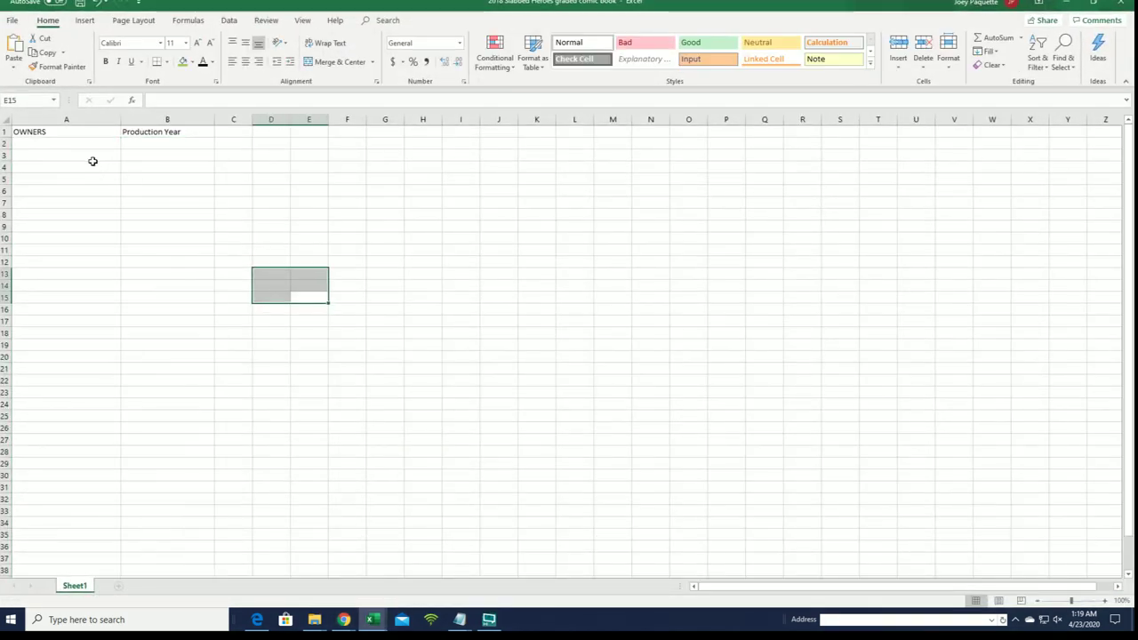
- Paste the shuffled names into A2 as Text via Paste Special, then narrow column A
{"action": "left_click", "coordinate": [86, 140]}
{"action": "left_click", "coordinate": [149, 208]}
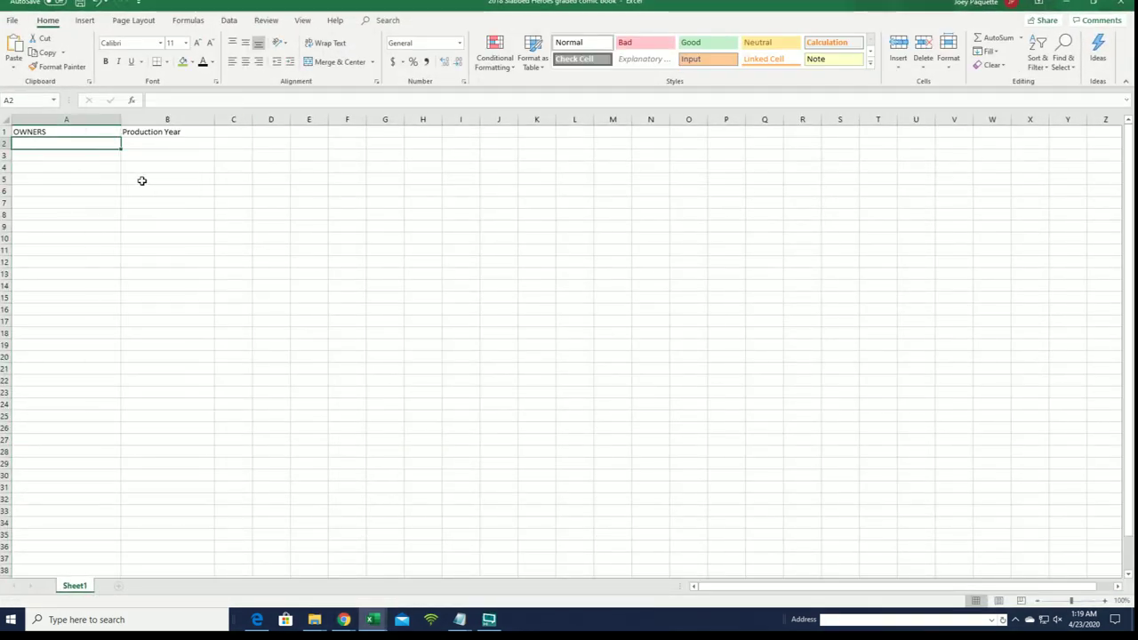
{"action": "left_click", "coordinate": [84, 147]}
{"action": "left_click", "coordinate": [234, 317]}
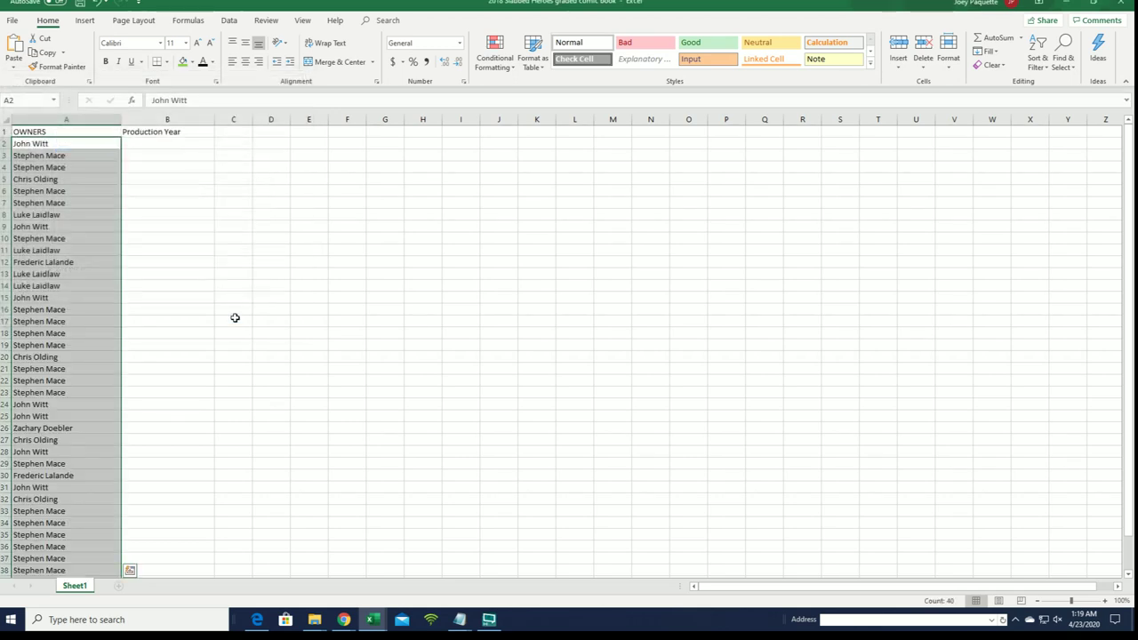
{"action": "left_click", "coordinate": [234, 320]}
{"action": "left_click_drag", "start_coordinate": [121, 120], "coordinate": [77, 121]}
{"action": "left_click", "coordinate": [106, 142]}
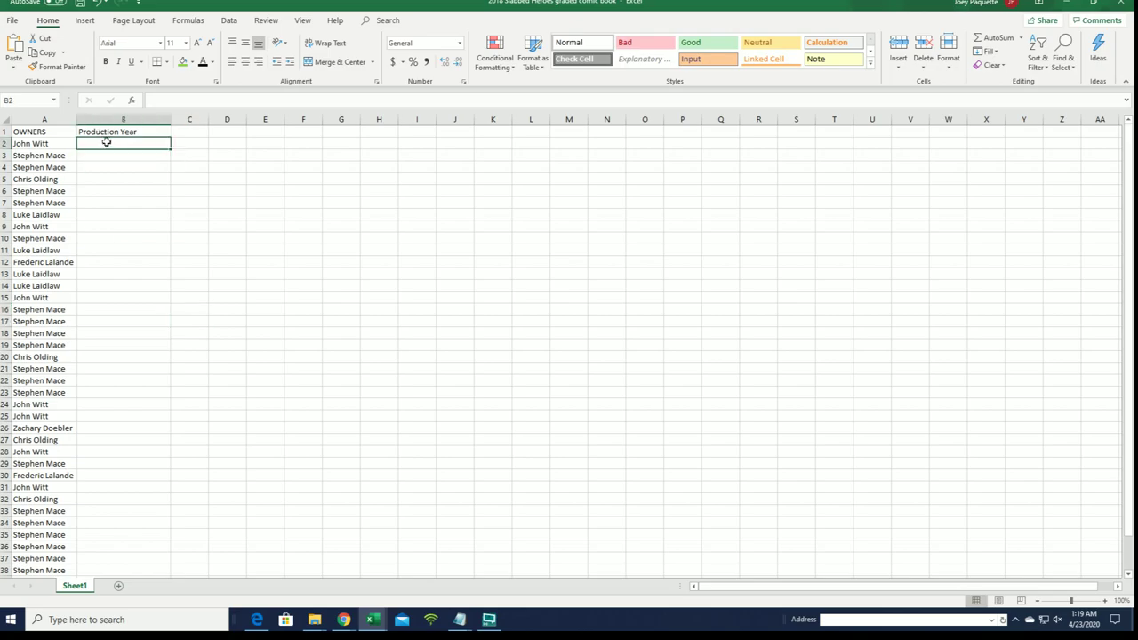
- Open a blank List Randomizer and copy the years 1970–2009 from Notepad
{"action": "left_click", "coordinate": [1066, 3]}
{"action": "scroll", "coordinate": [543, 186], "scroll_direction": "up", "scroll_amount": 2}
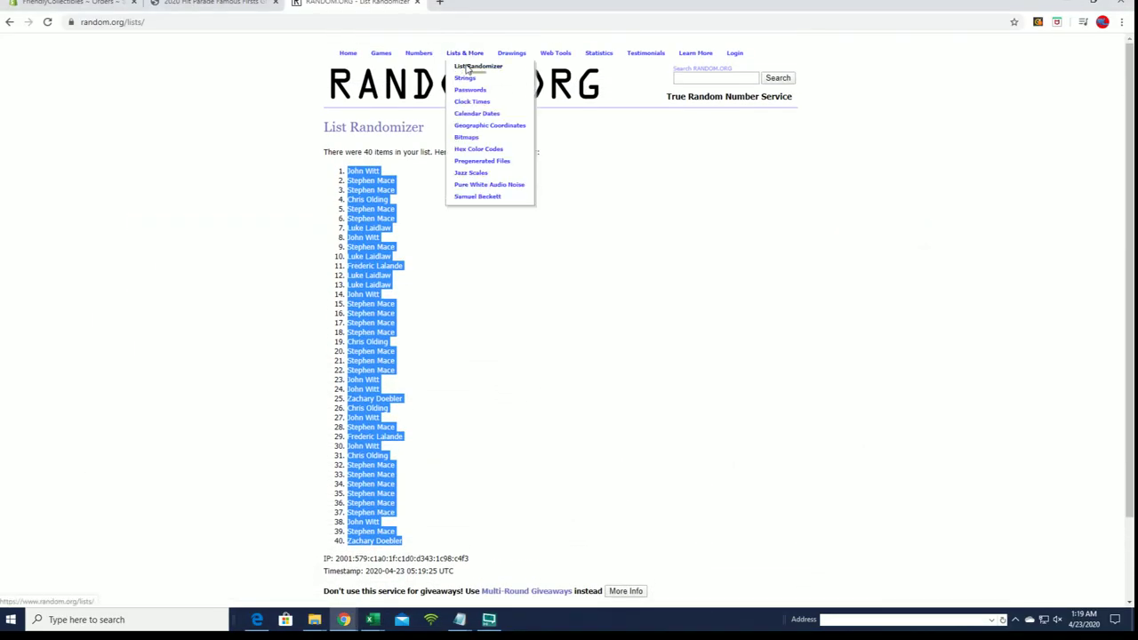
{"action": "left_click", "coordinate": [462, 72]}
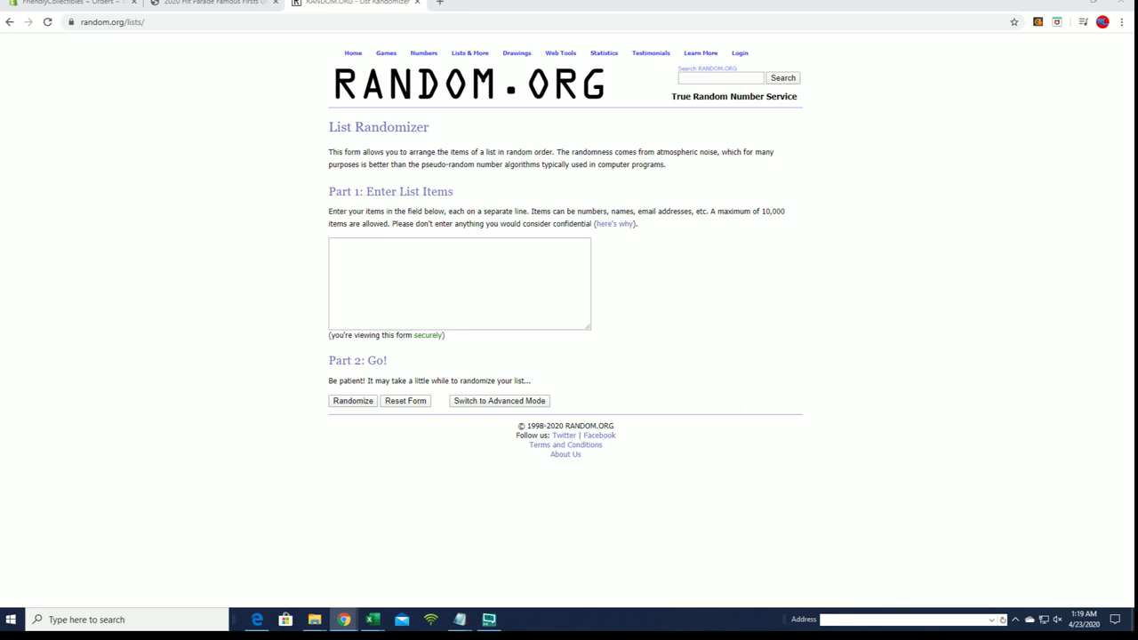
{"action": "key", "text": "alt+Tab"}
{"action": "scroll", "coordinate": [866, 381], "scroll_direction": "down", "scroll_amount": 7}
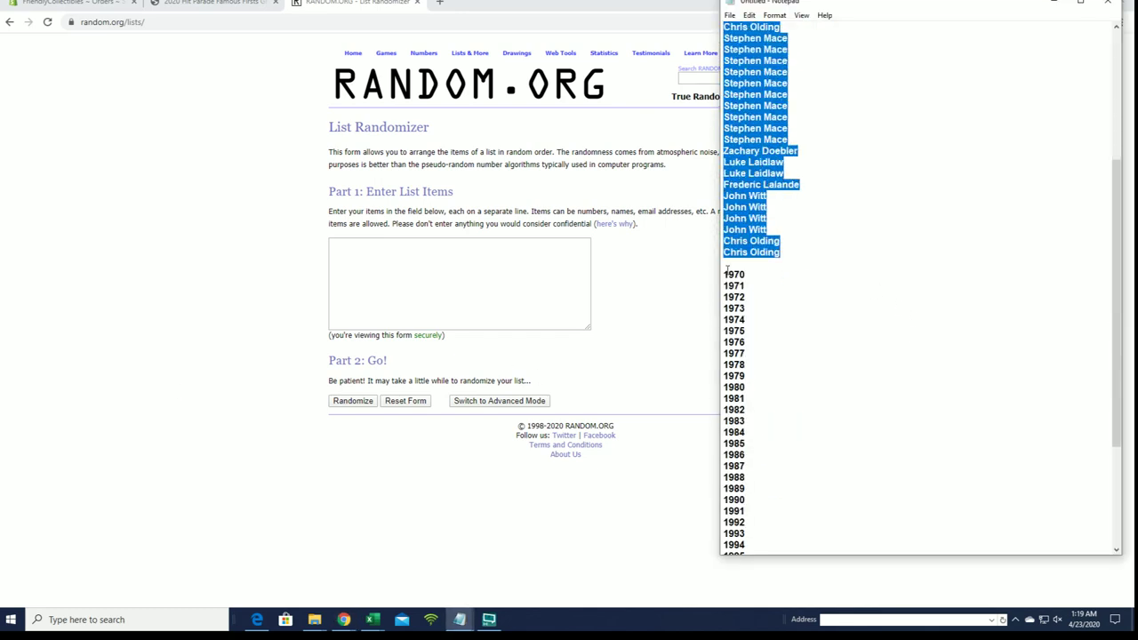
{"action": "left_click_drag", "start_coordinate": [727, 269], "coordinate": [738, 507]}
{"action": "left_click", "coordinate": [799, 331]}
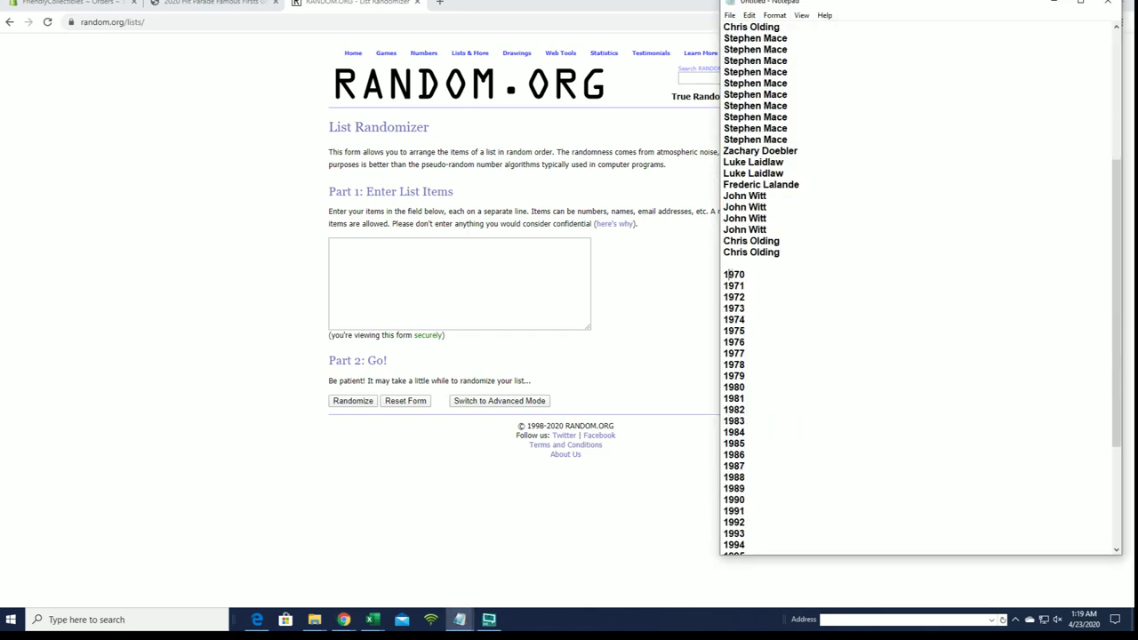
{"action": "left_click_drag", "start_coordinate": [724, 276], "coordinate": [801, 539]}
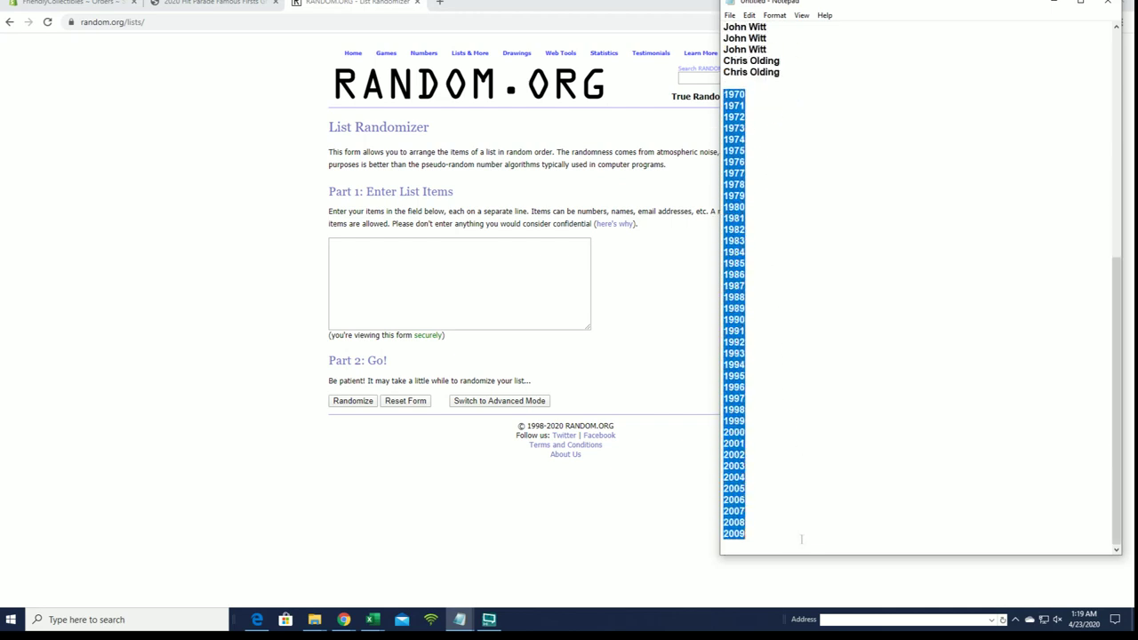
{"action": "right_click", "coordinate": [771, 328]}
{"action": "left_click", "coordinate": [815, 366]}
- Paste the 40 years into the randomizer and shuffle them seven times
{"action": "left_click", "coordinate": [343, 259]}
{"action": "right_click", "coordinate": [343, 260]}
{"action": "left_click", "coordinate": [382, 350]}
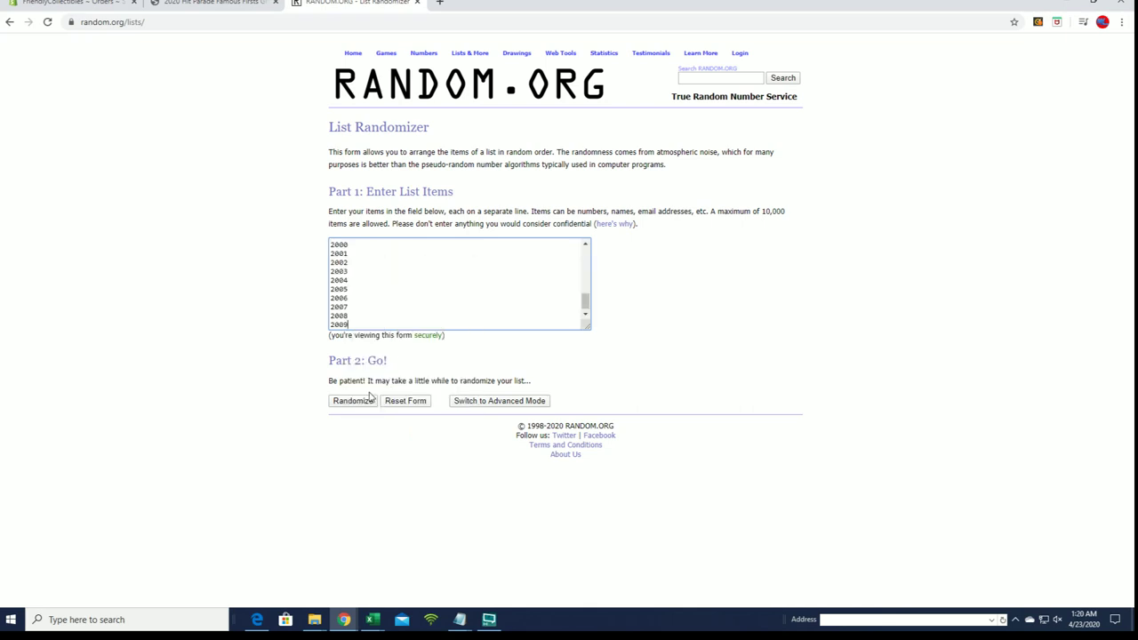
{"action": "left_click", "coordinate": [352, 401]}
{"action": "scroll", "coordinate": [383, 325], "scroll_direction": "down", "scroll_amount": 2}
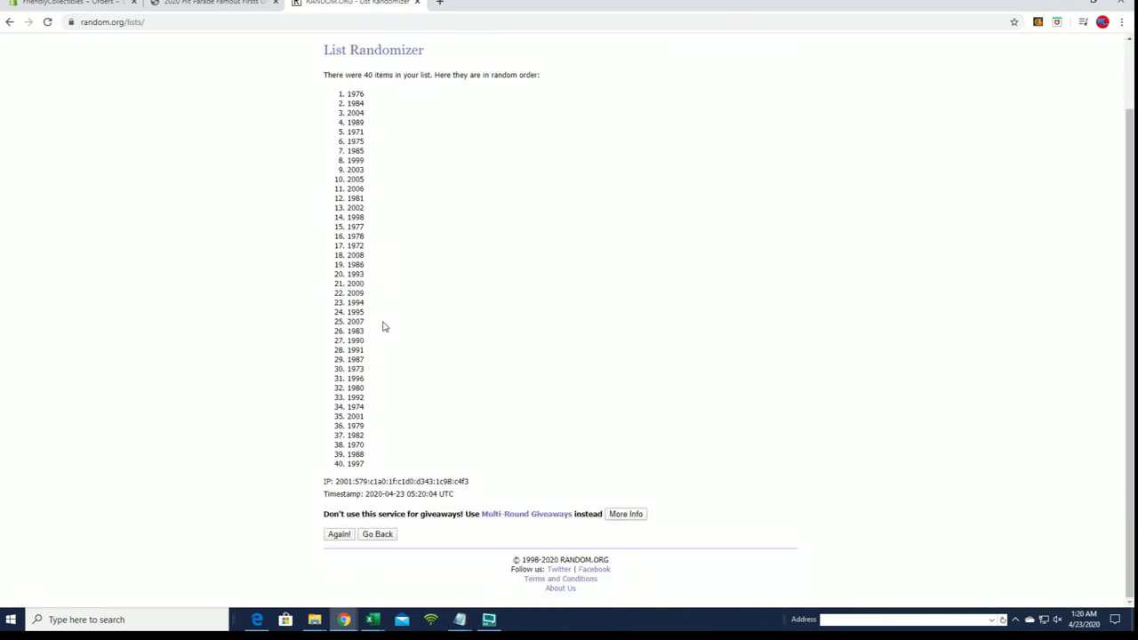
{"action": "left_click", "coordinate": [340, 534]}
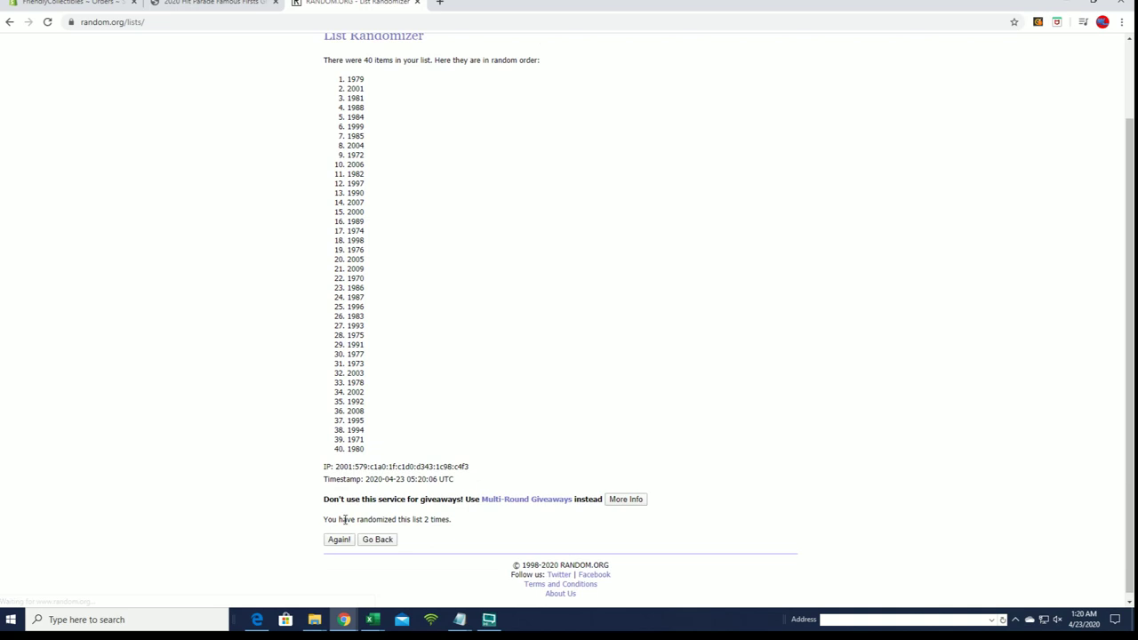
{"action": "left_click", "coordinate": [341, 535]}
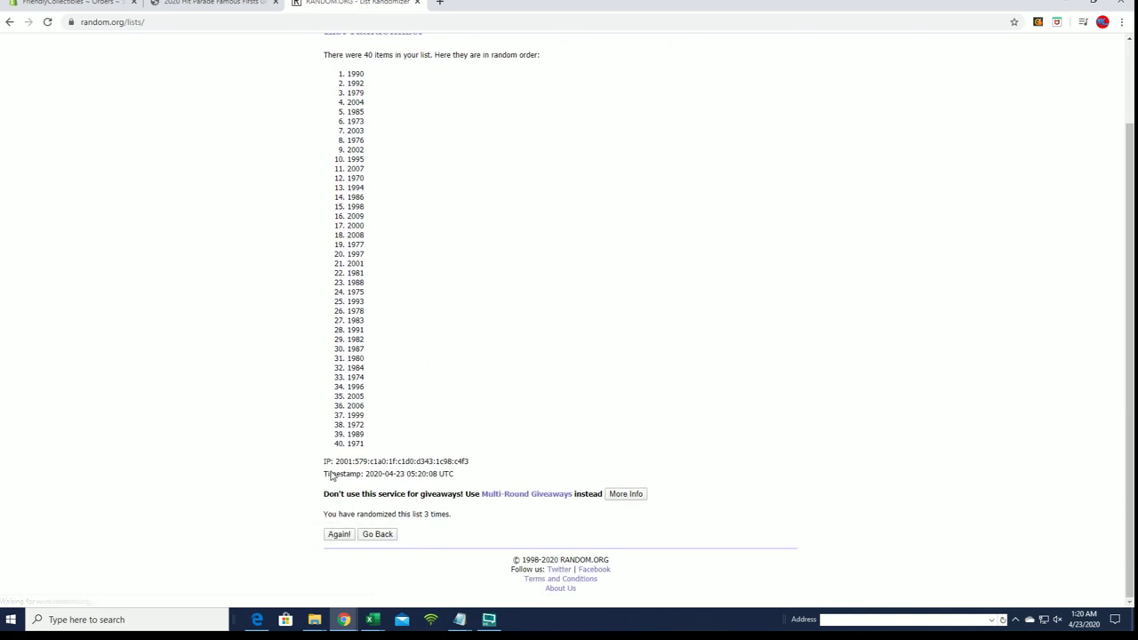
{"action": "left_click", "coordinate": [337, 535]}
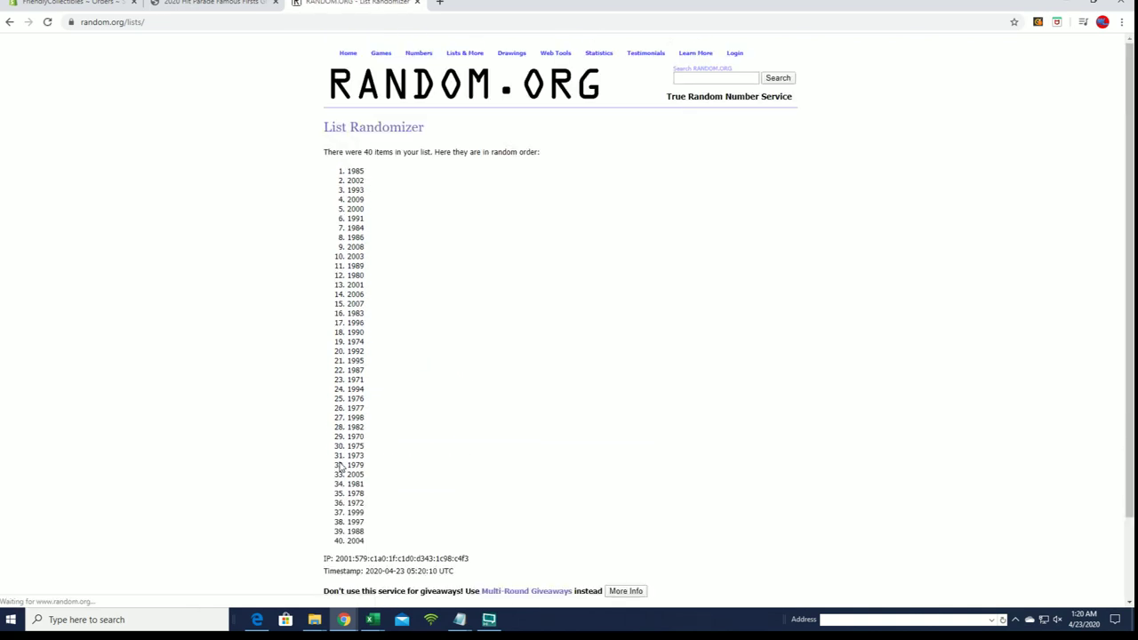
{"action": "left_click", "coordinate": [339, 535]}
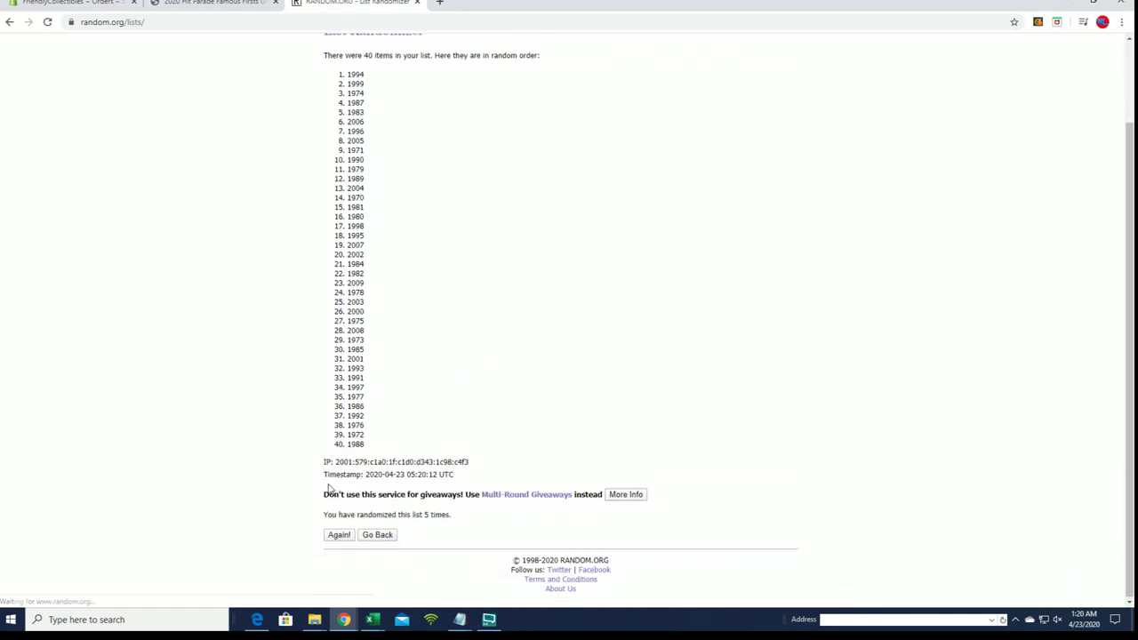
{"action": "left_click", "coordinate": [339, 535]}
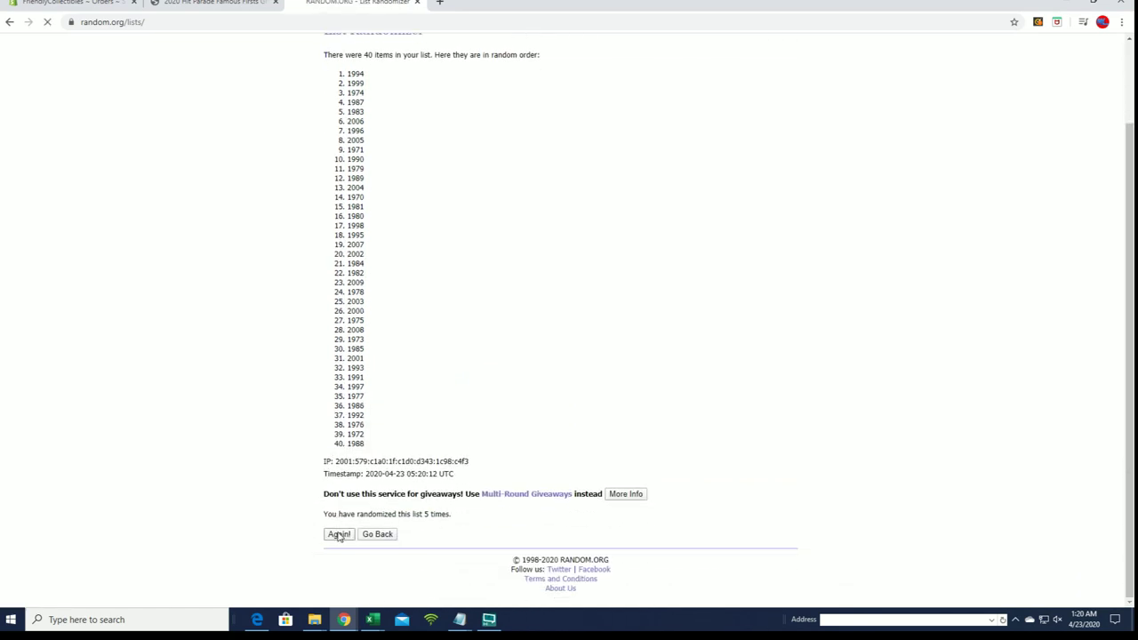
{"action": "left_click", "coordinate": [339, 535]}
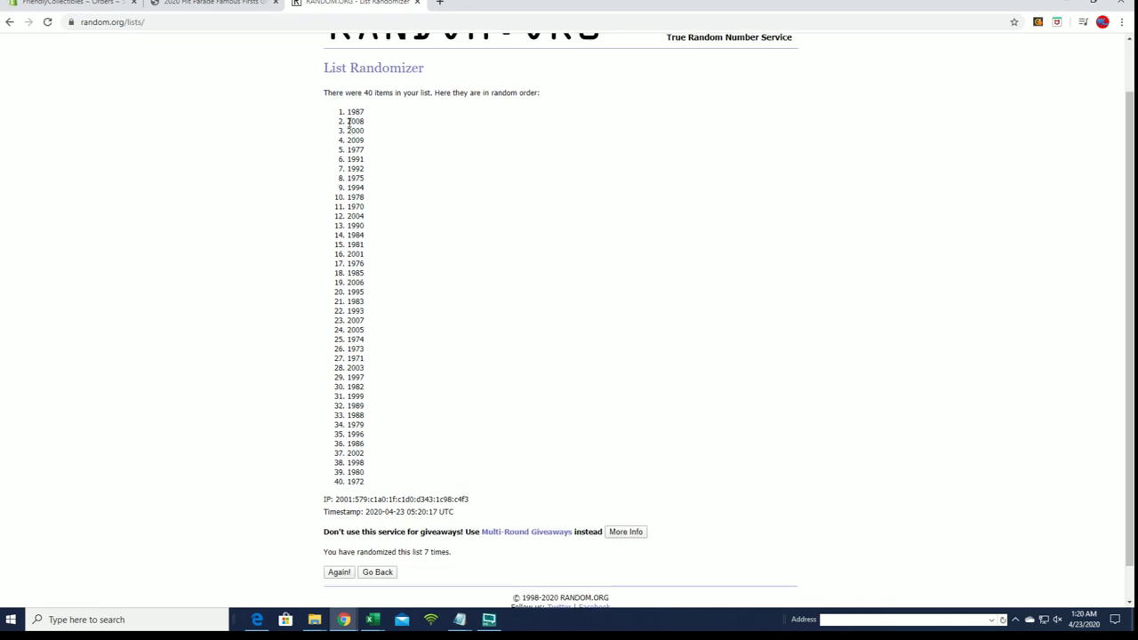
- Copy the final shuffled list of 40 years
{"action": "left_click_drag", "start_coordinate": [348, 113], "coordinate": [383, 485]}
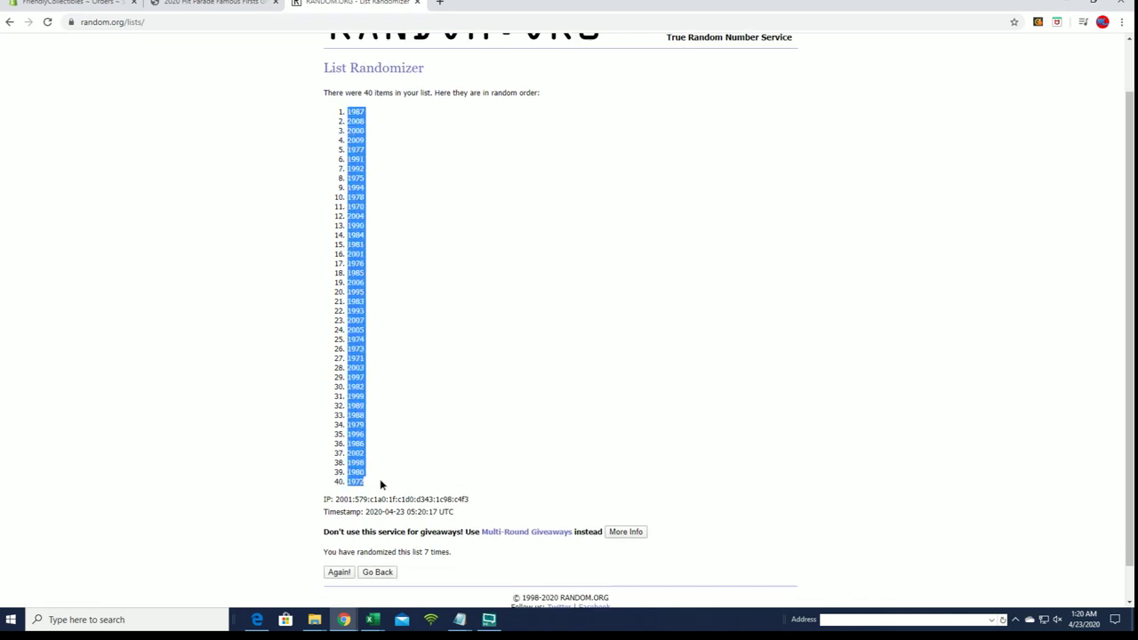
{"action": "right_click", "coordinate": [383, 356]}
{"action": "left_click", "coordinate": [393, 362]}
{"action": "key", "text": "alt+Tab"}
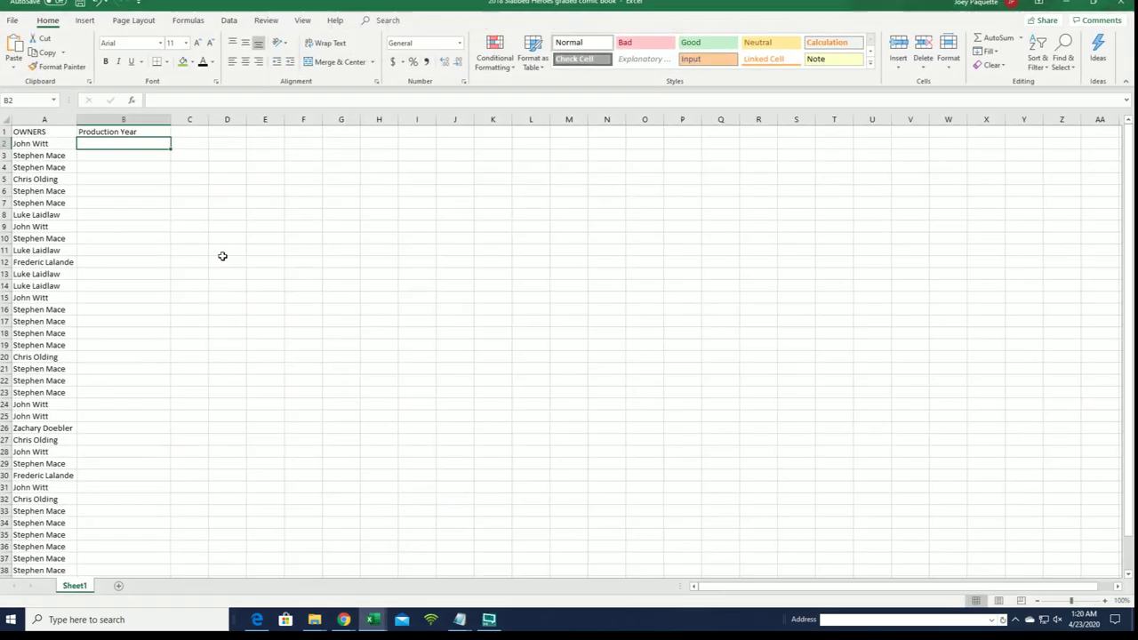
- Paste the shuffled years into B2 as Text and left-align column B
{"action": "left_click", "coordinate": [393, 155]}
{"action": "left_click", "coordinate": [139, 143]}
{"action": "right_click", "coordinate": [139, 143]}
{"action": "left_click", "coordinate": [211, 209]}
{"action": "left_click", "coordinate": [134, 148]}
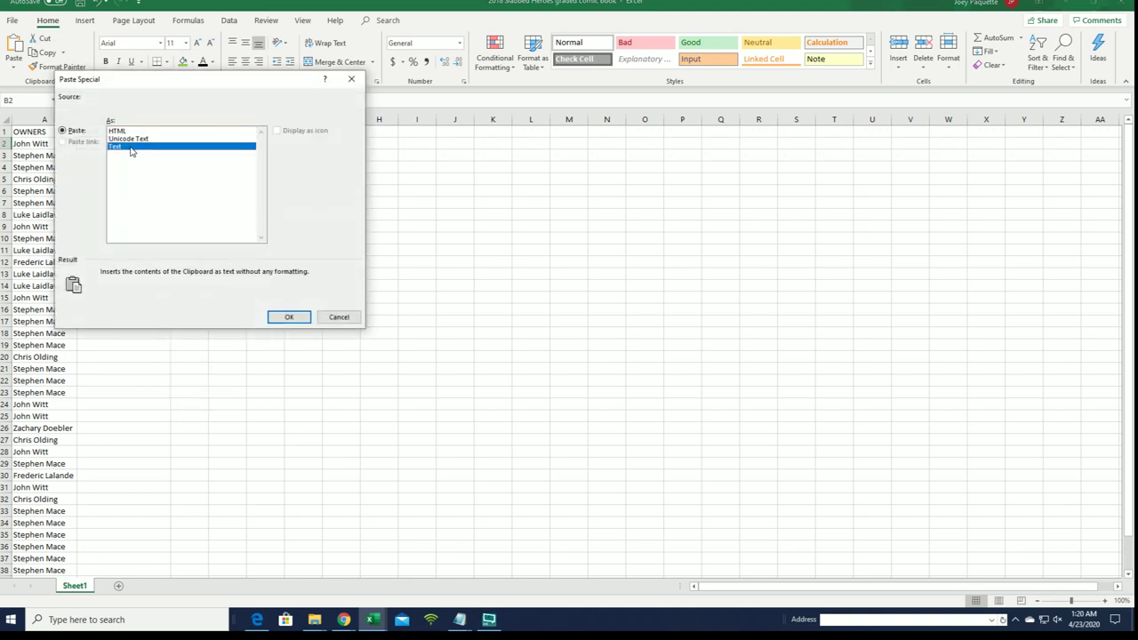
{"action": "left_click", "coordinate": [284, 317]}
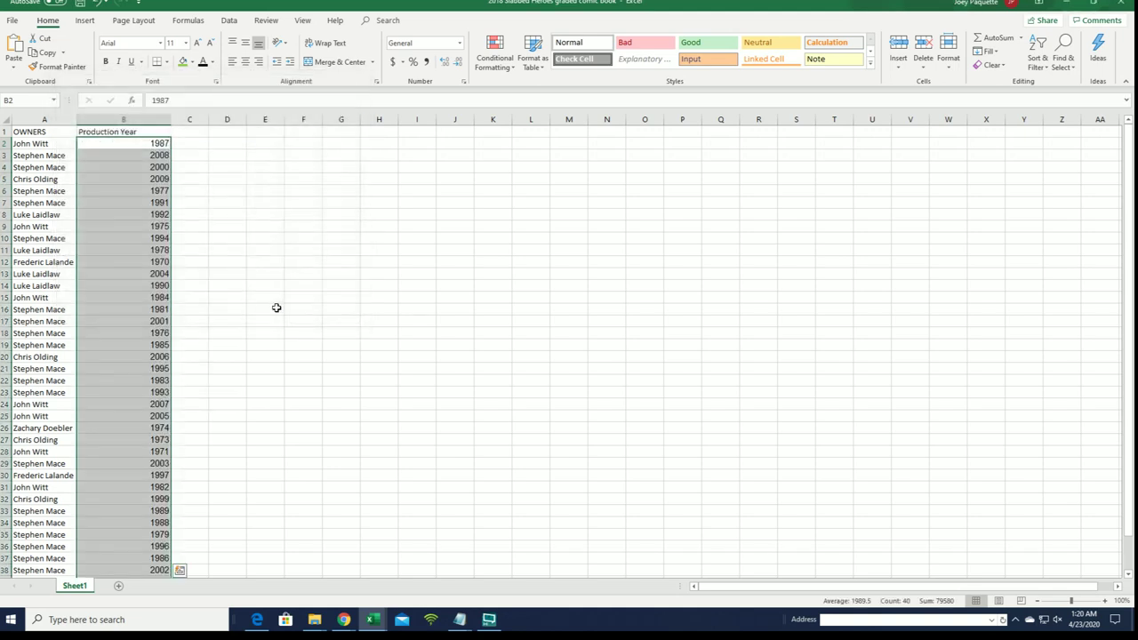
{"action": "left_click", "coordinate": [133, 119]}
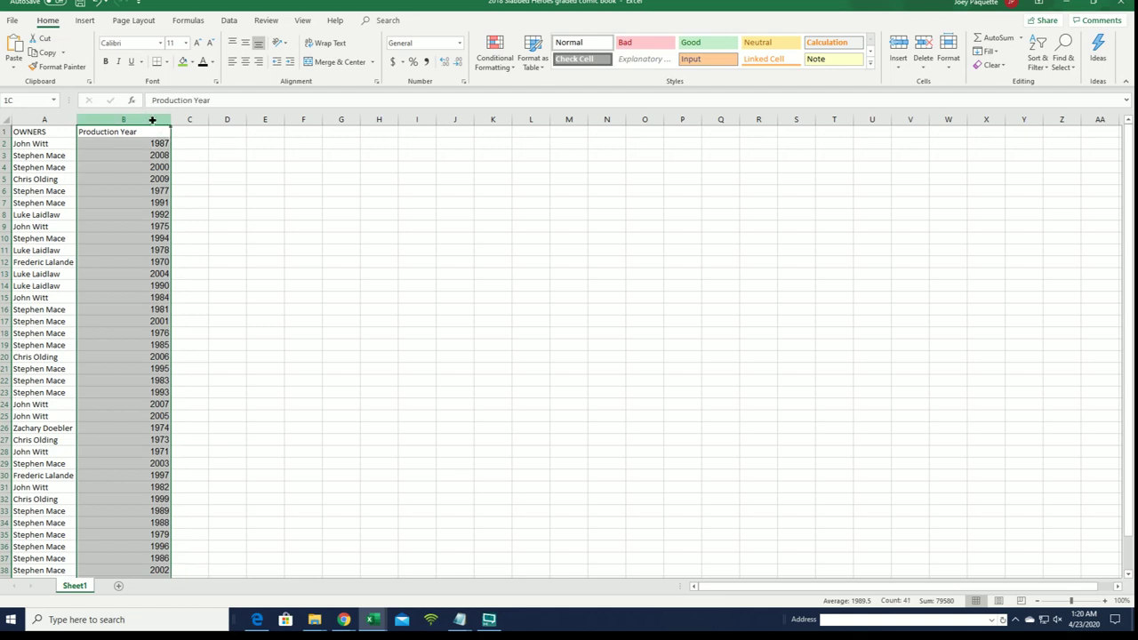
{"action": "left_click", "coordinate": [232, 61]}
{"action": "left_click", "coordinate": [265, 157]}
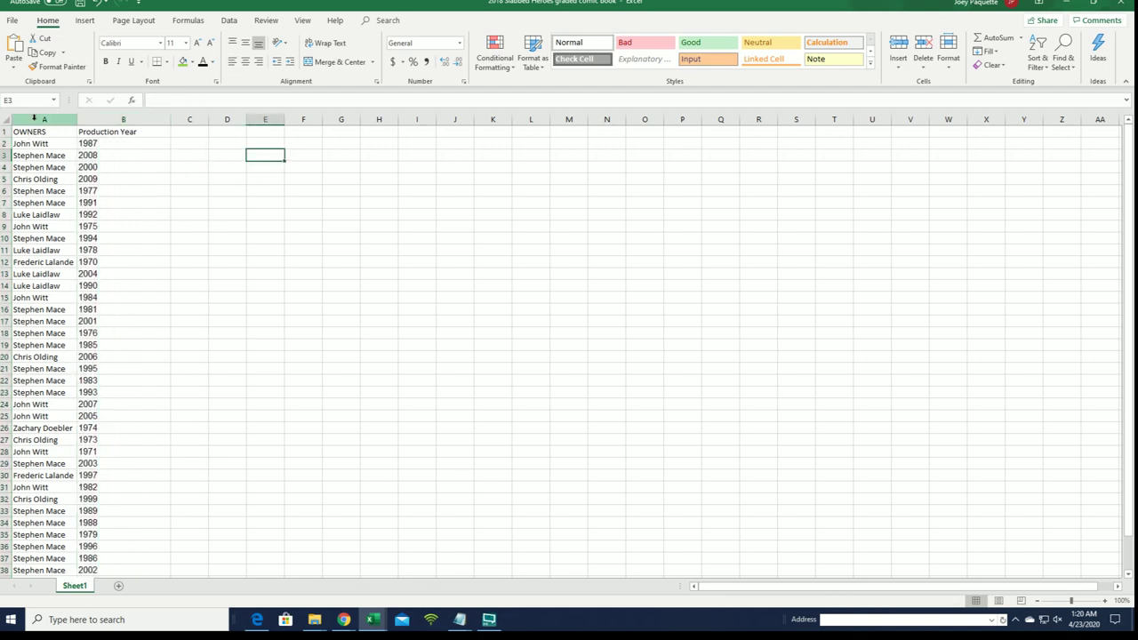
- Apply All Borders to every cell in columns A and B
{"action": "left_click_drag", "start_coordinate": [31, 119], "coordinate": [89, 132]}
{"action": "left_click", "coordinate": [166, 62]}
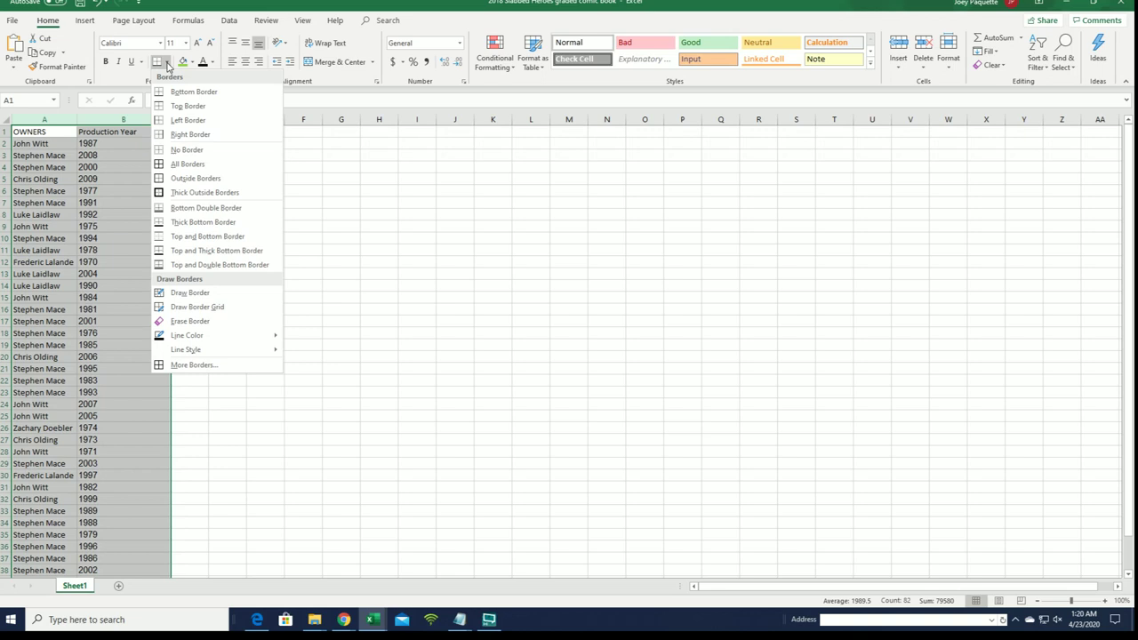
{"action": "left_click", "coordinate": [211, 164]}
{"action": "left_click", "coordinate": [264, 167]}
{"action": "left_click", "coordinate": [57, 144]}
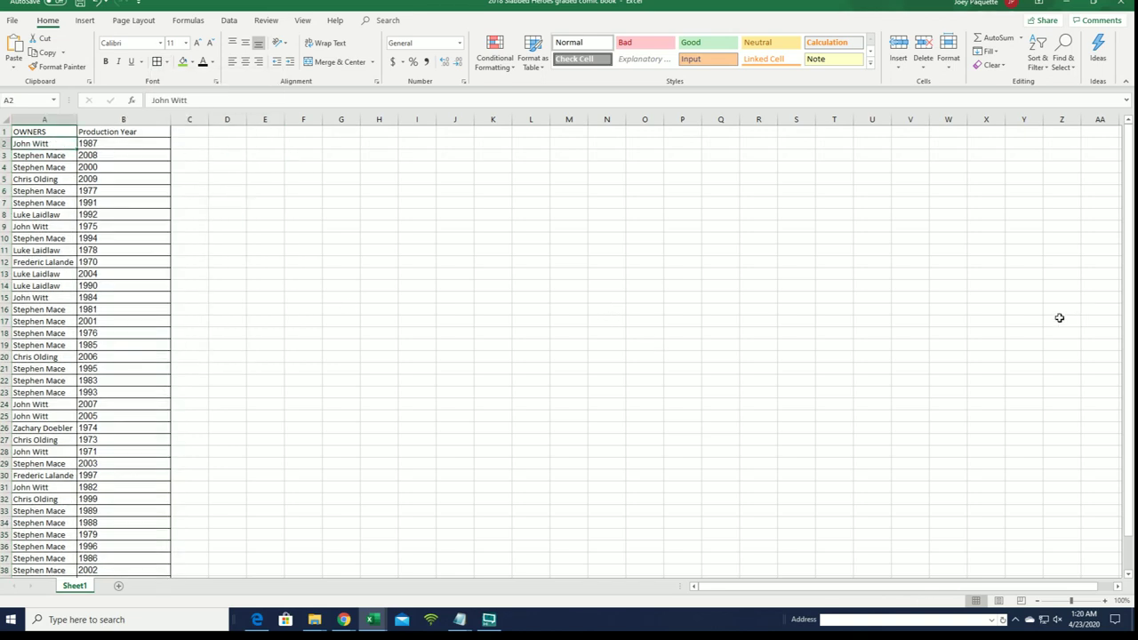
- Zoom the sheet to 400% and scroll through rows 1–41 reviewing all 40 pairings
{"action": "left_click_drag", "start_coordinate": [1073, 601], "coordinate": [1113, 581]}
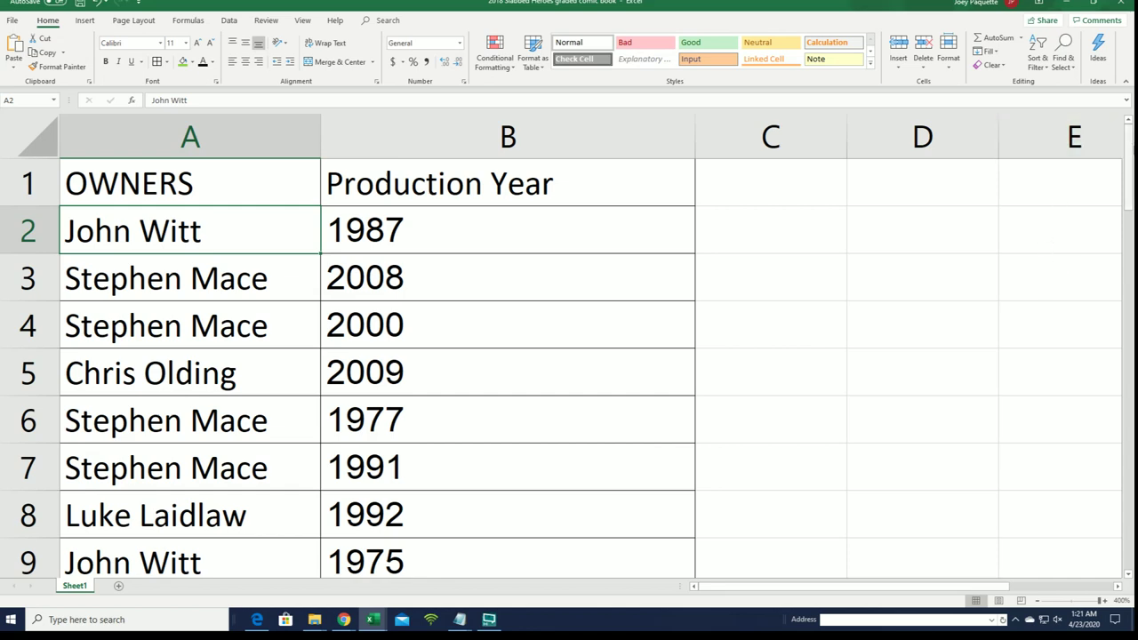
{"action": "left_click_drag", "start_coordinate": [1129, 151], "coordinate": [1131, 309]}
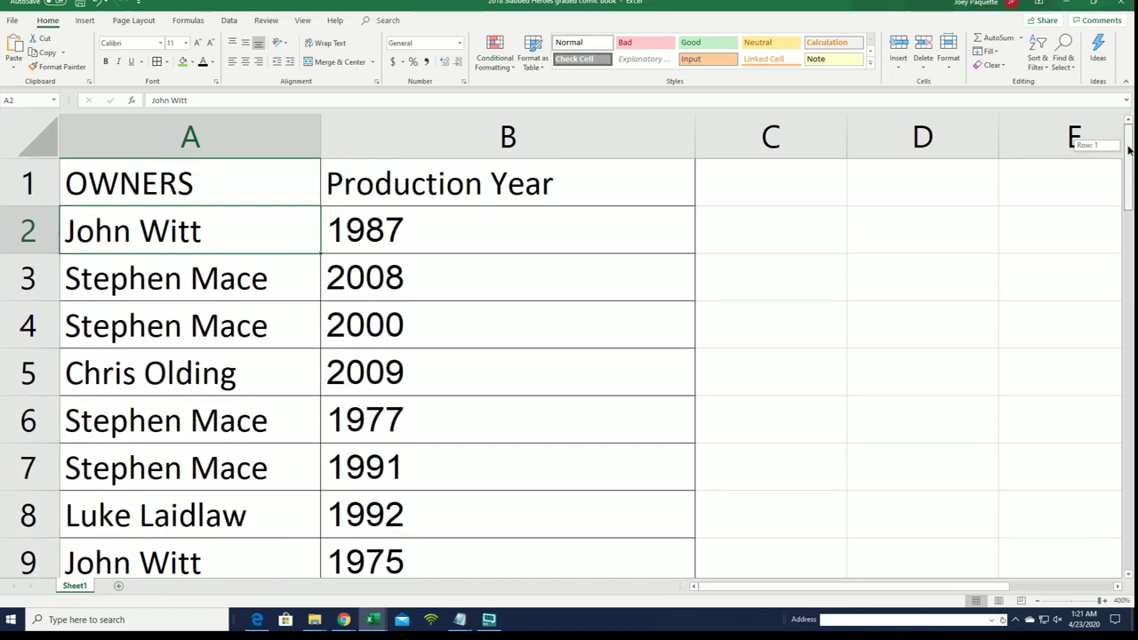
{"action": "left_click_drag", "start_coordinate": [1127, 151], "coordinate": [1129, 237]}
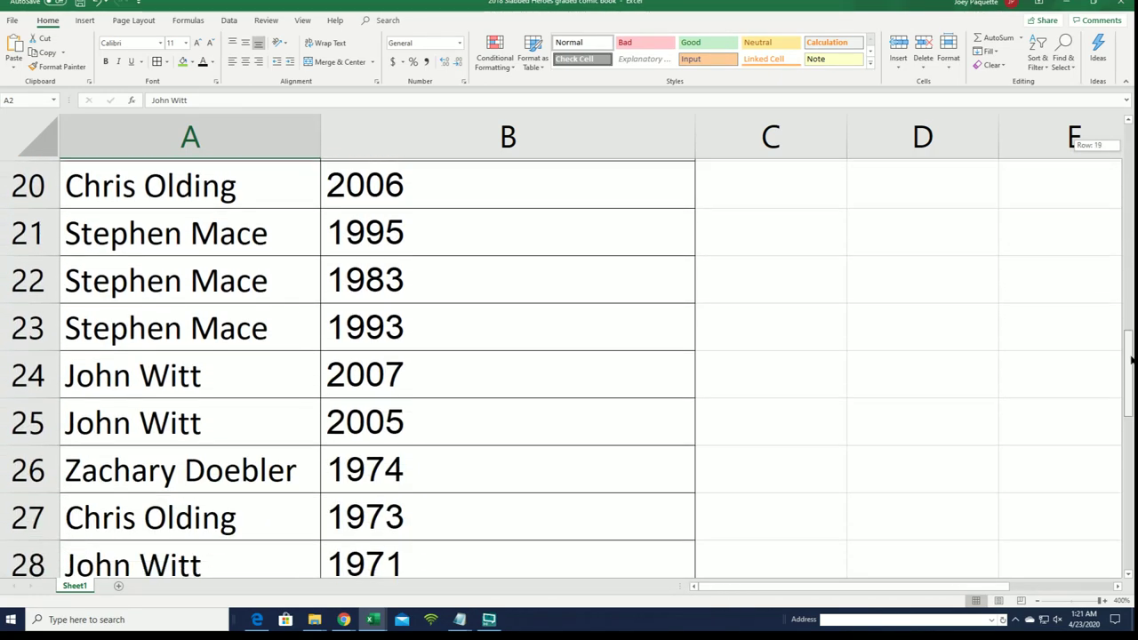
{"action": "left_click_drag", "start_coordinate": [1129, 427], "coordinate": [1129, 534]}
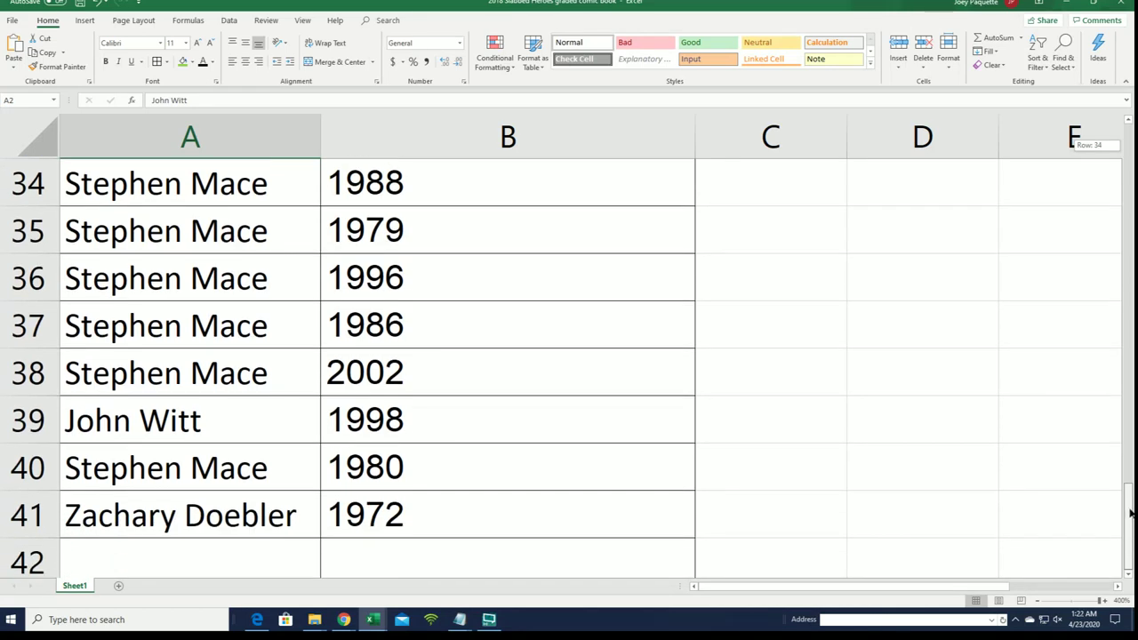
{"action": "left_click_drag", "start_coordinate": [1130, 498], "coordinate": [1130, 398]}
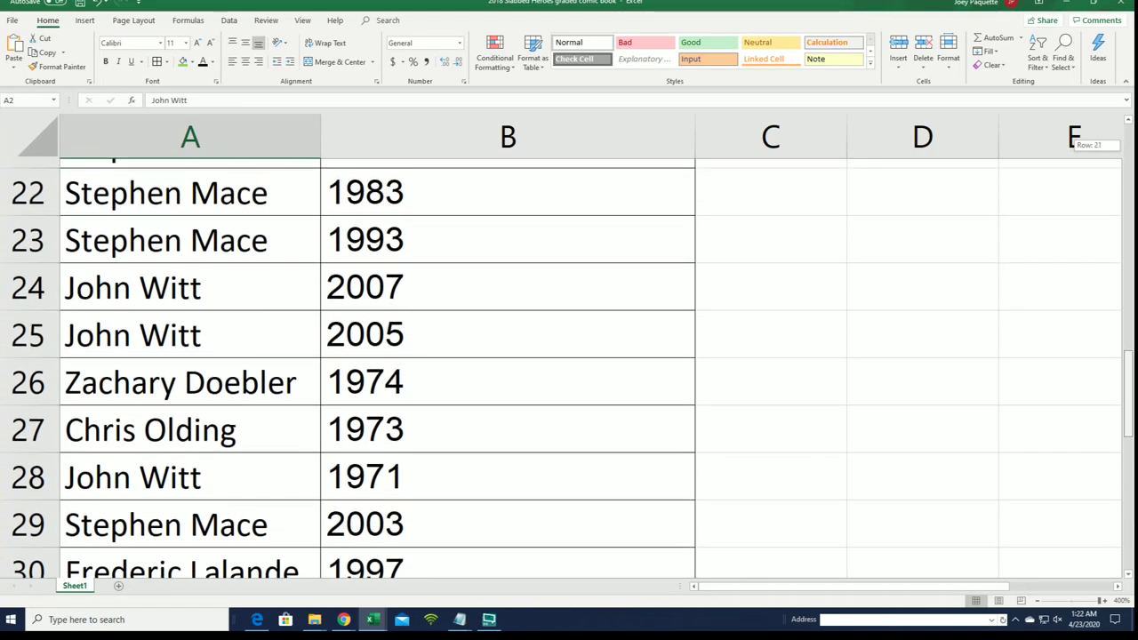
{"action": "left_click_drag", "start_coordinate": [1127, 380], "coordinate": [1130, 133]}
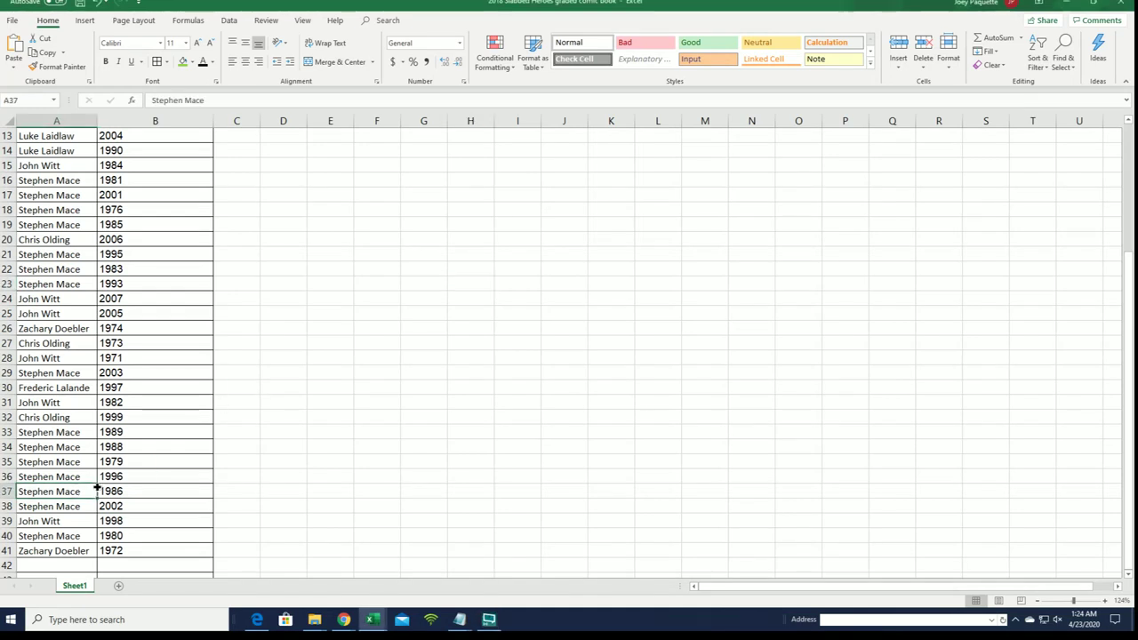
- Highlight A37:B37, the 1986 winning row, with green fill
{"action": "key", "text": "shift+Right"}
{"action": "left_click", "coordinate": [405, 295]}
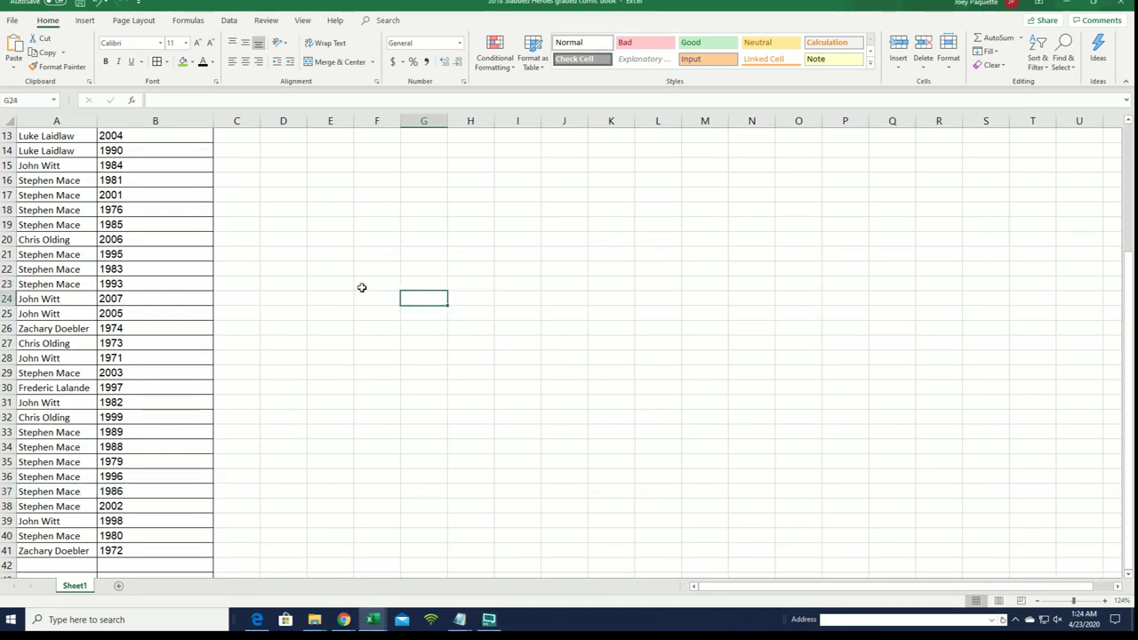
{"action": "left_click", "coordinate": [89, 491]}
{"action": "key", "text": "shift+Right"}
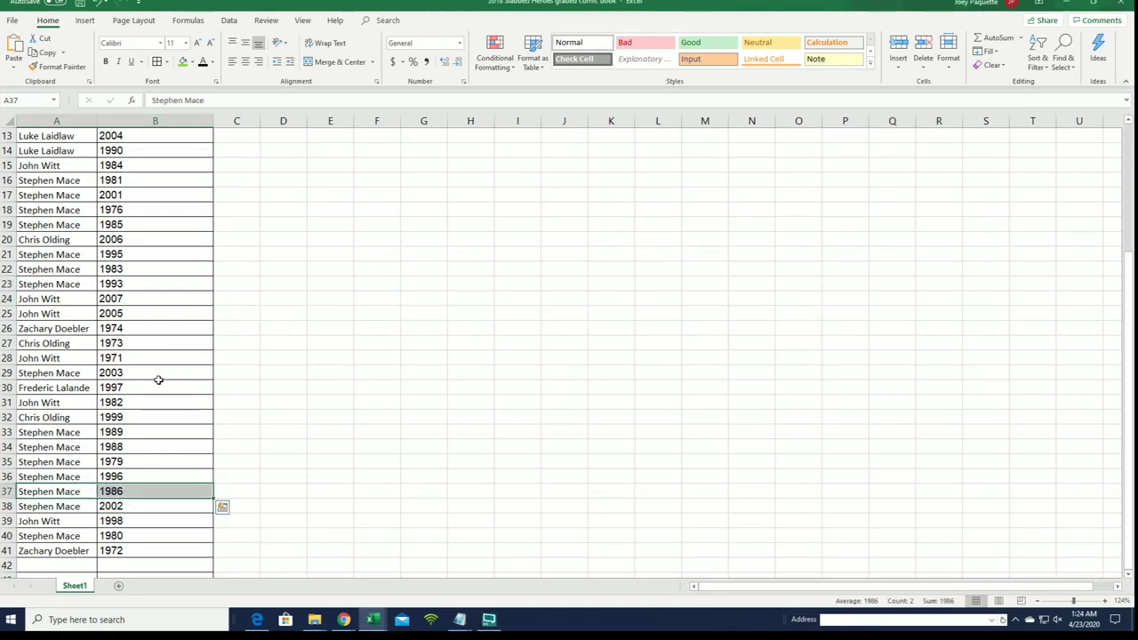
{"action": "left_click", "coordinate": [182, 62]}
{"action": "left_click", "coordinate": [470, 209]}
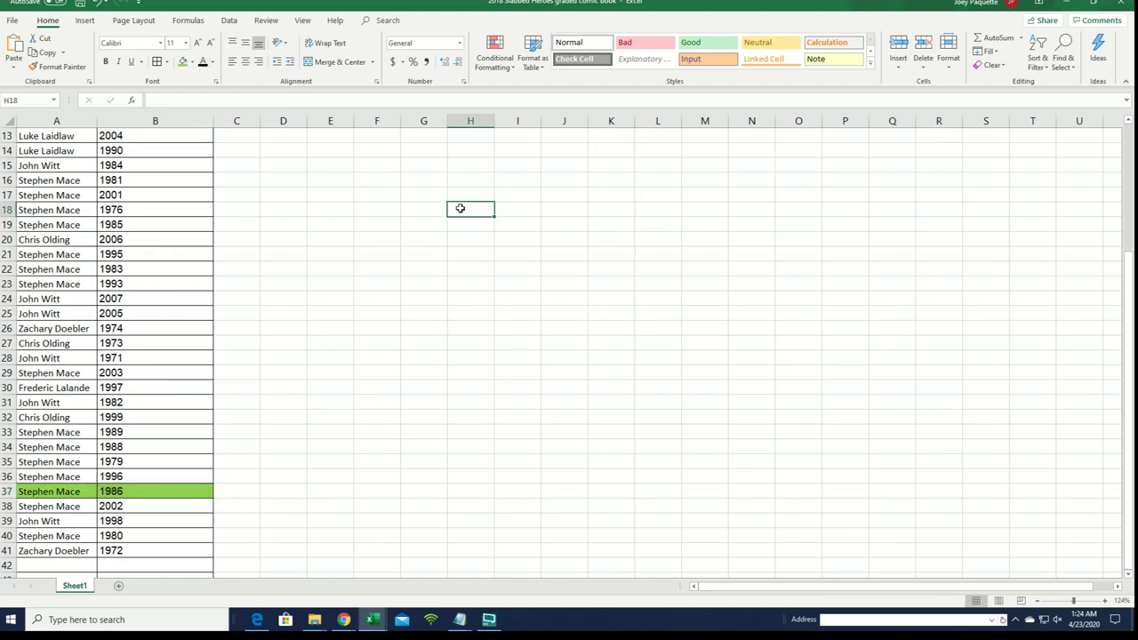